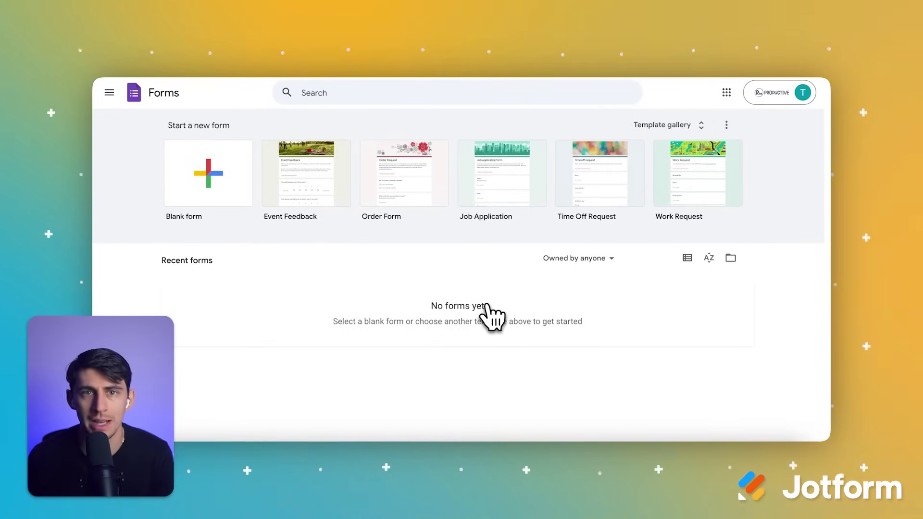
# Step: Create a blank form and dismiss the tour offer and the Gemini creation prompt
pyautogui.click(229, 205)
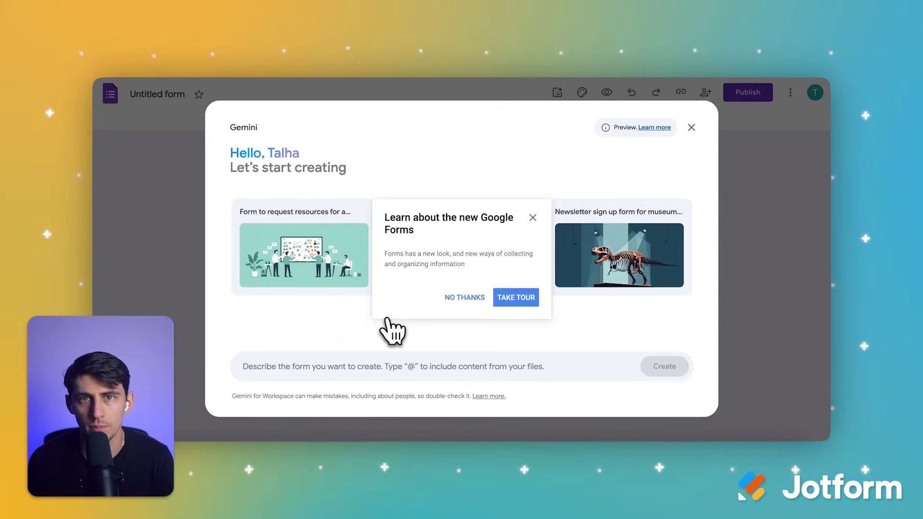
pyautogui.click(447, 298)
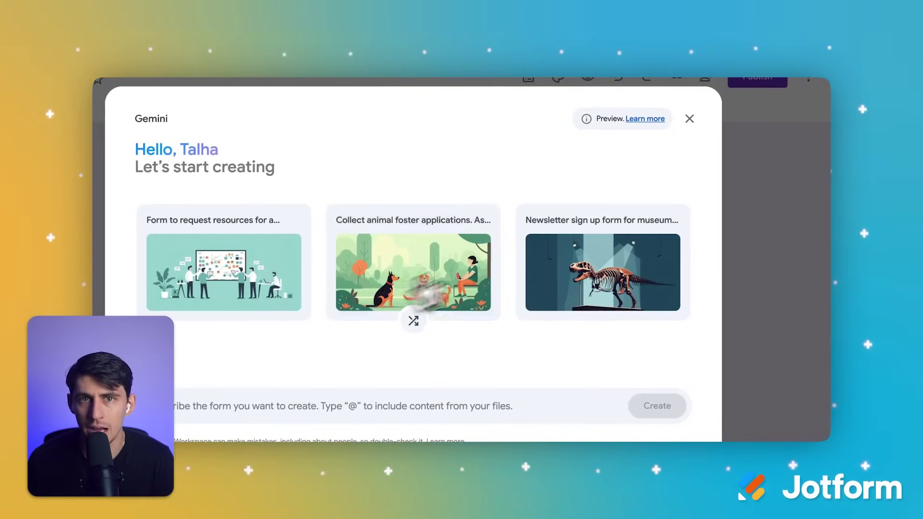
pyautogui.click(690, 118)
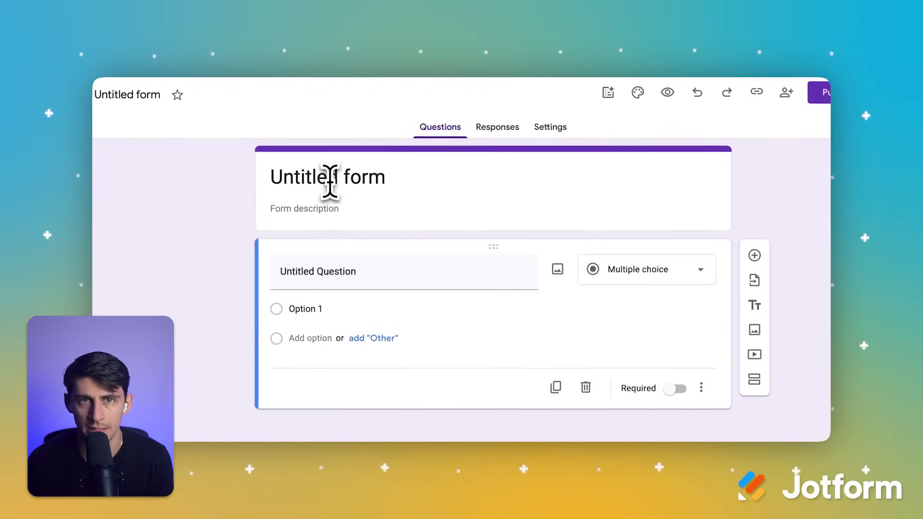
# Step: Title the form "Escape Room Quiz - The Mystery At Midnight" and enter the description about being trapped in a mysterious mansion and solving riddles in order
pyautogui.tripleClick(330, 182)
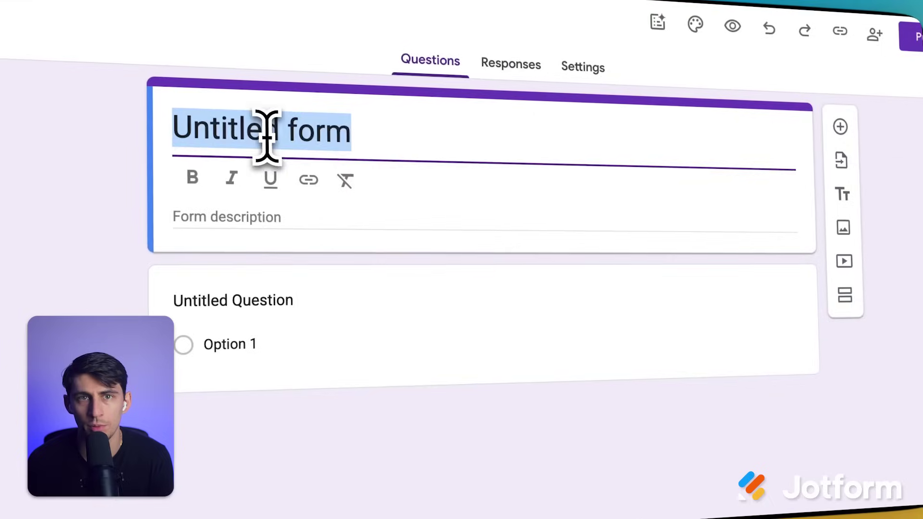
pyautogui.write('Escape Room Qu')
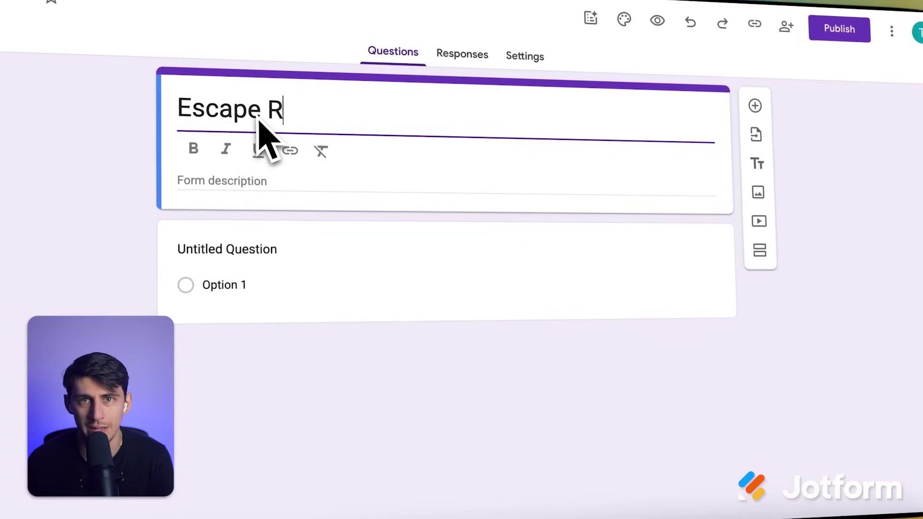
pyautogui.write('iz - The ')
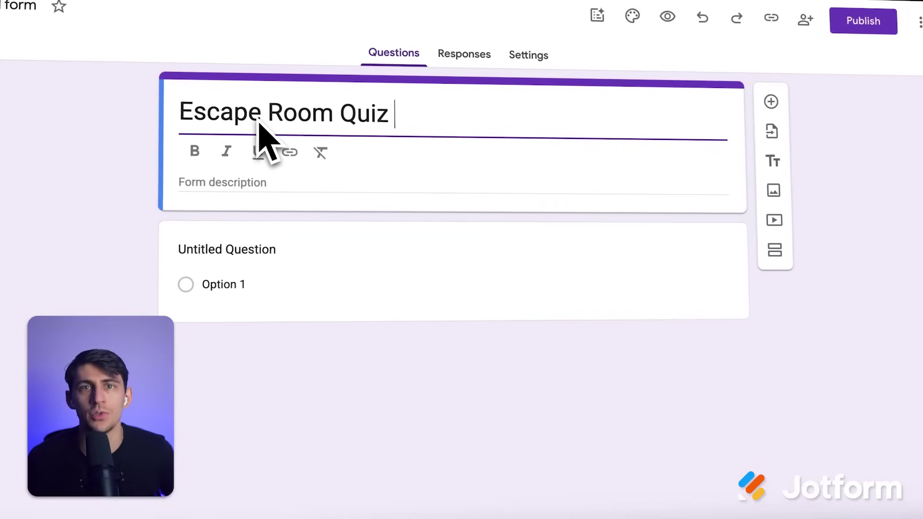
pyautogui.write('Mystery At ')
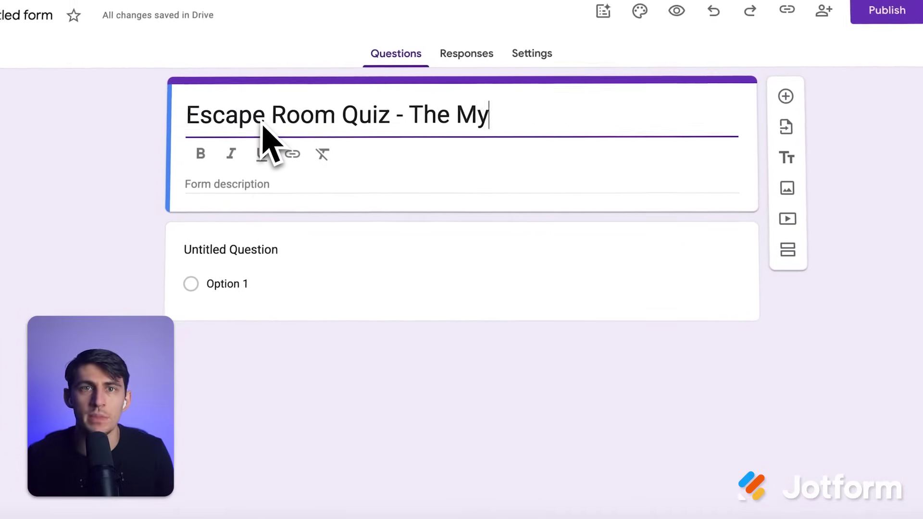
pyautogui.write('Midnight')
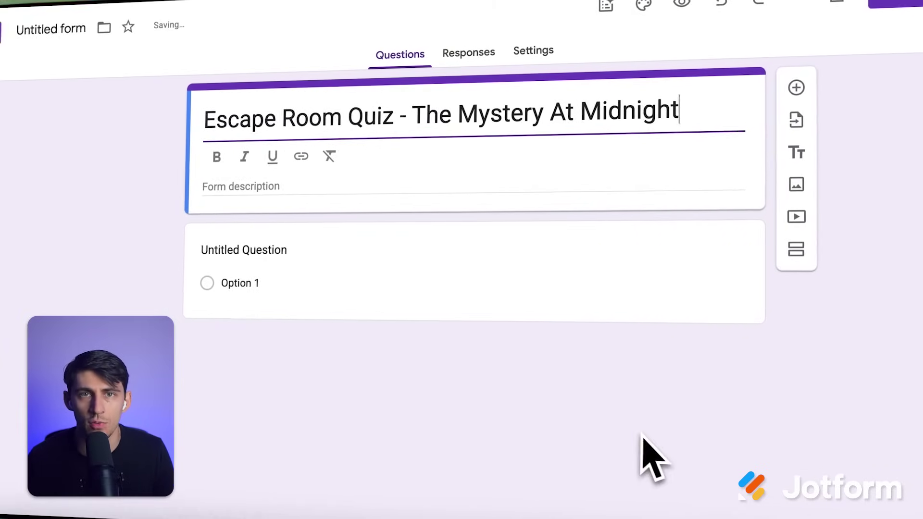
pyautogui.click(471, 185)
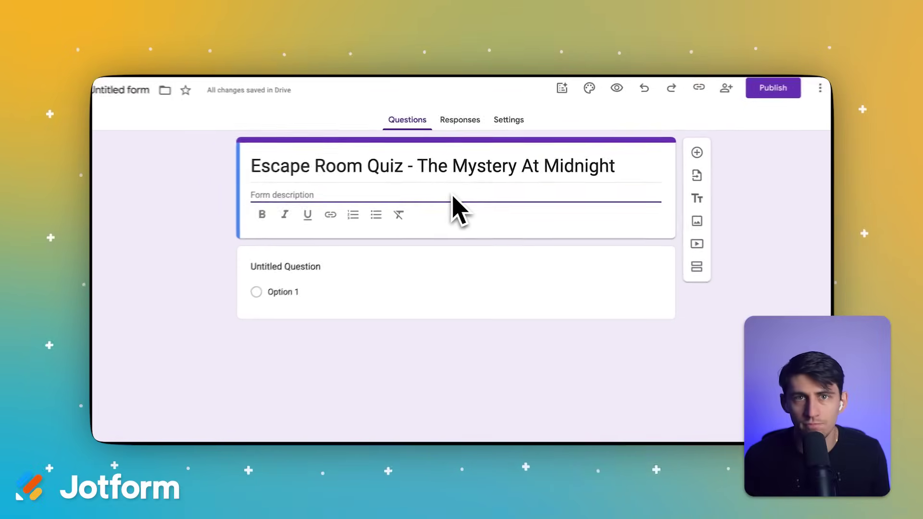
pyautogui.write('You’re trapped in a mysterious mansion at midnight. To escape, you must solve each riddle or task in order. Don’t use Google. use your brain instead. Every correct answer gives you a clue to move on. Write your answers clearly in the spaces provided. Solve all the puzzles to escape the haunted mansion. Good luck!')
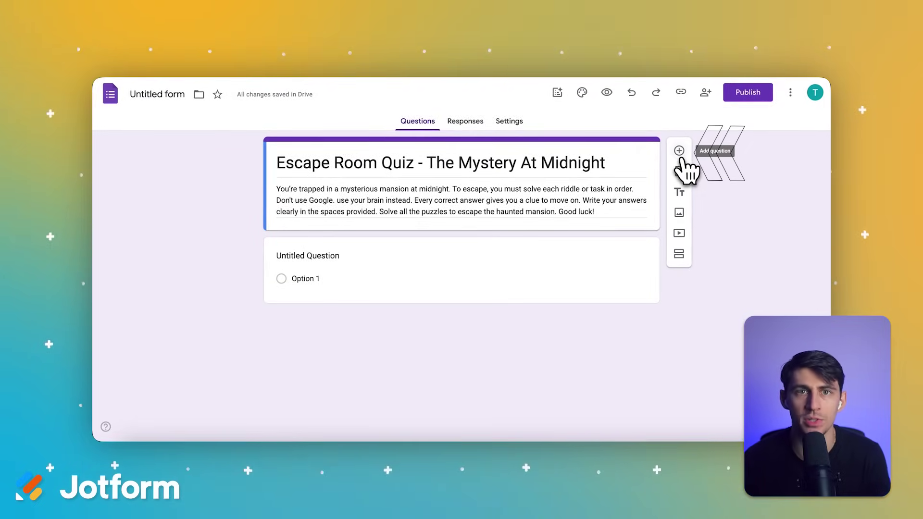
# Step: Add a required short-answer question, "Riddle 1 - The Locked Door", with the riddle beginning 'I speak without a mouth, and hear without ears.'
pyautogui.click(680, 151)
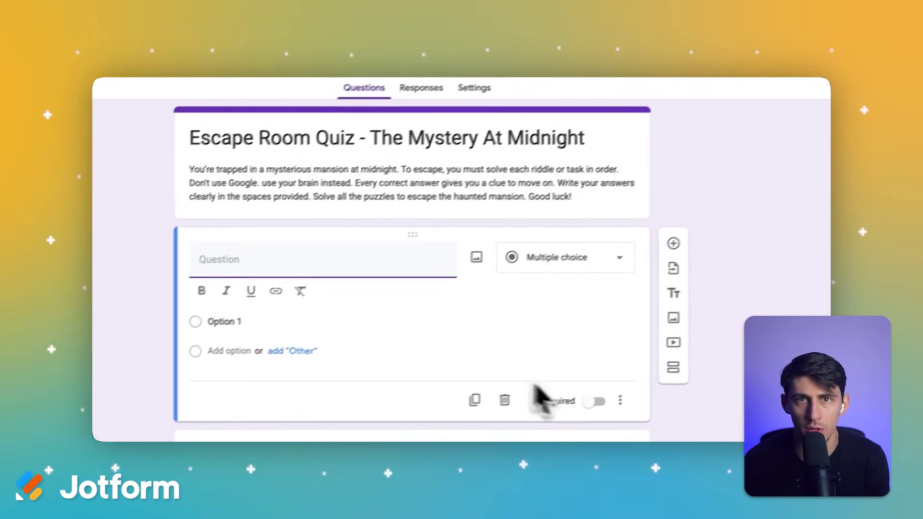
pyautogui.write("Riddle 1 - The Locked Door: 'I speak without a mouth, and hear without ears. I have no body, but I come alive with wind. What am I?'")
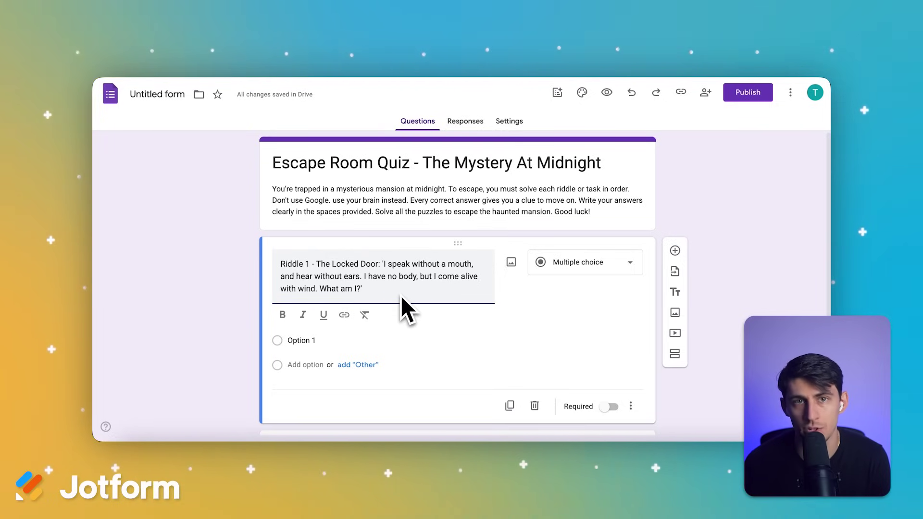
pyautogui.click(563, 270)
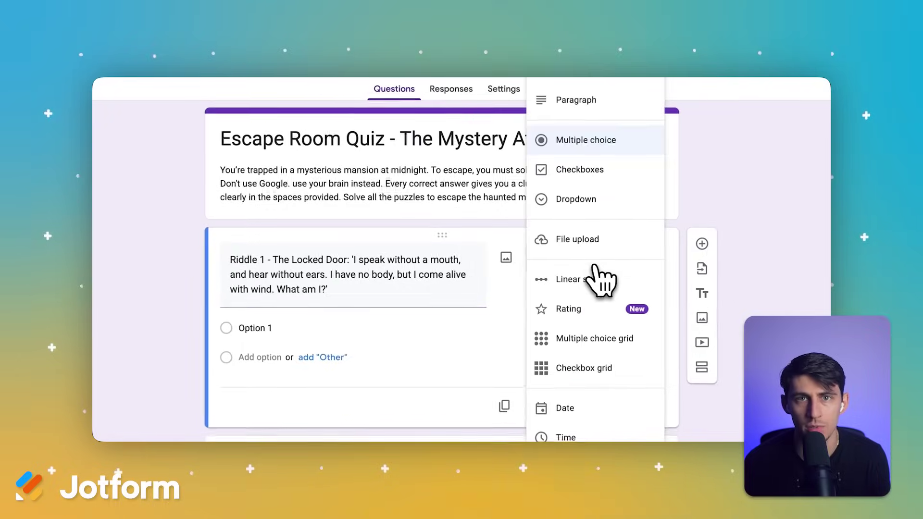
pyautogui.click(588, 200)
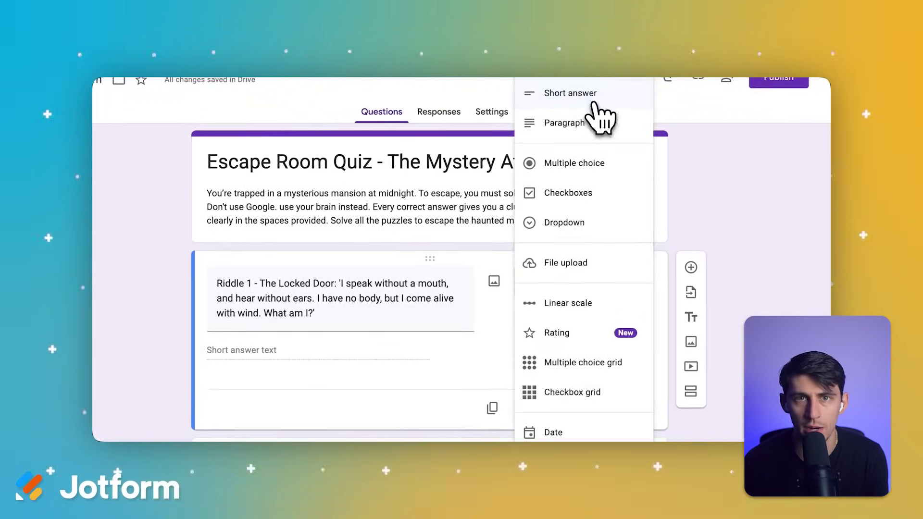
pyautogui.click(587, 99)
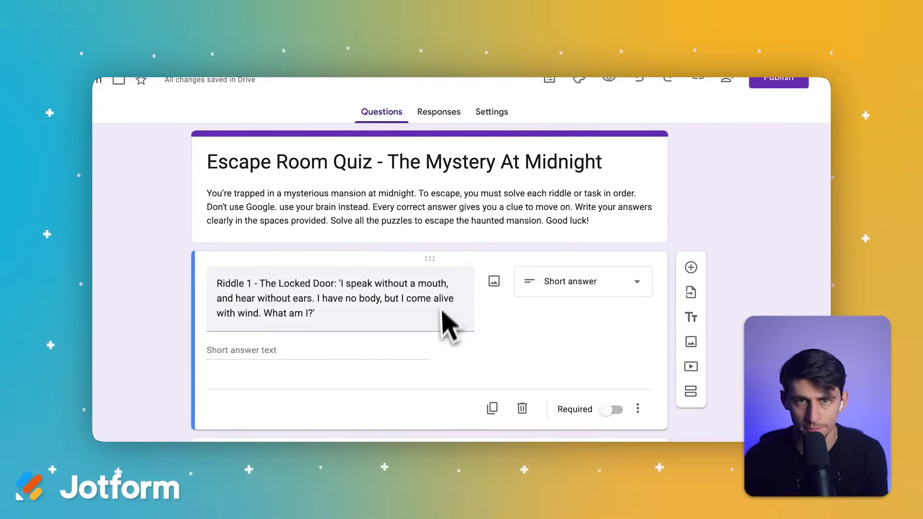
pyautogui.scroll(-1, 524, 322)
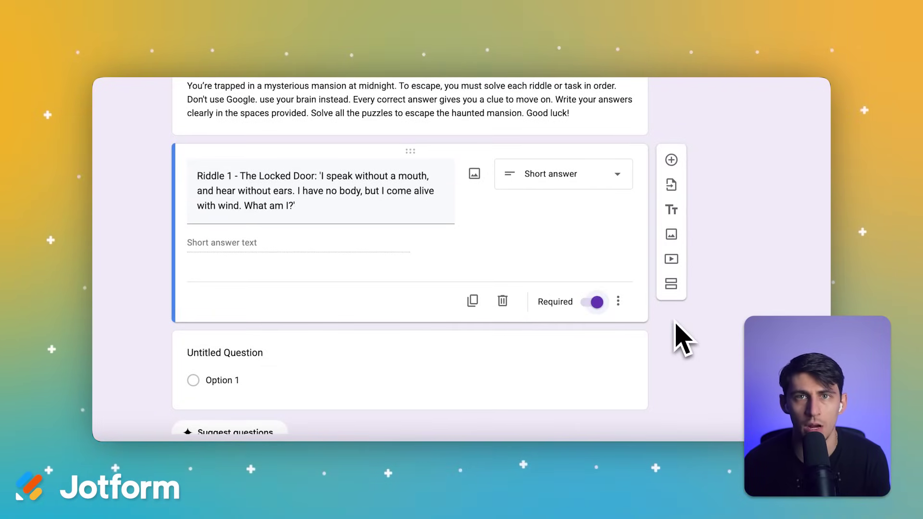
# Step: Add response validation to Riddle 1 requiring text that contains "Echo", with the custom error text "Not quite. Try again."
pyautogui.click(619, 301)
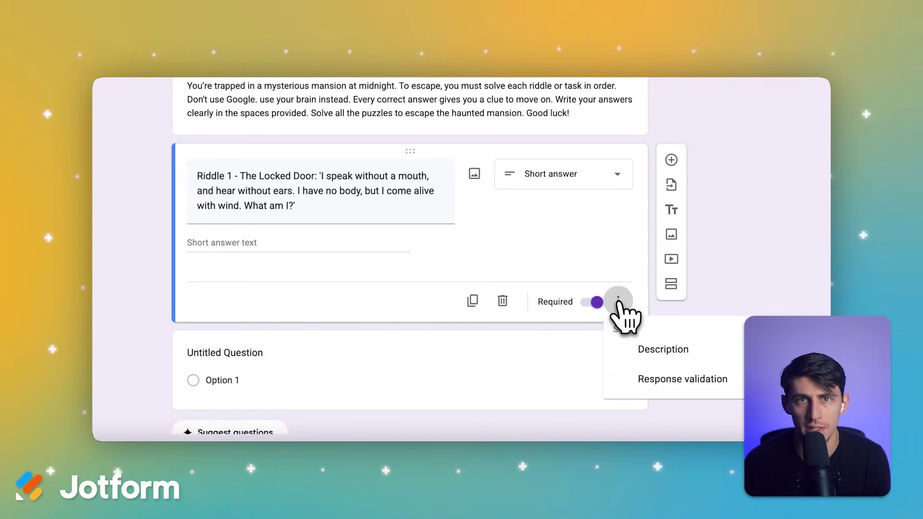
pyautogui.click(683, 379)
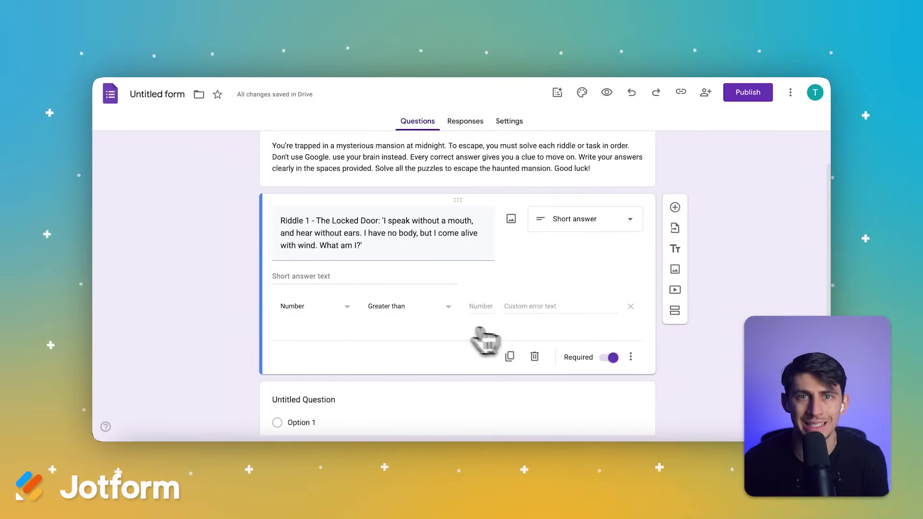
pyautogui.click(344, 308)
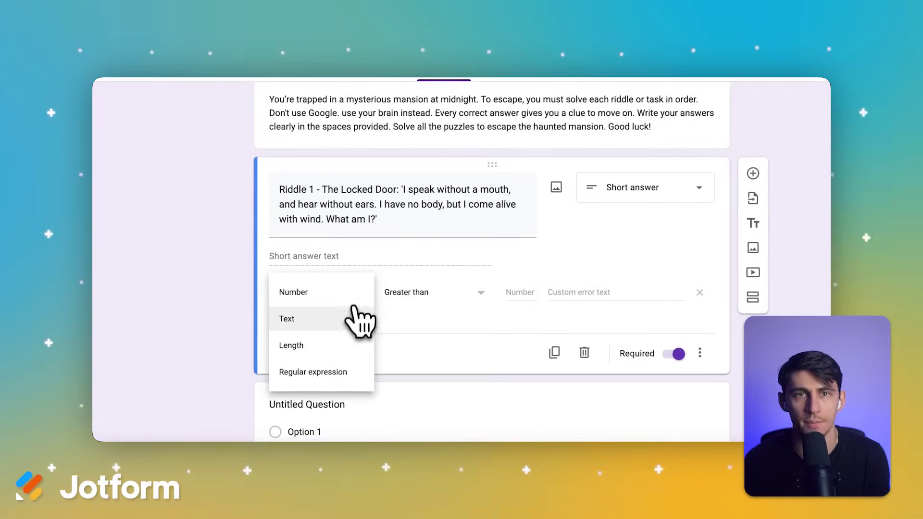
pyautogui.click(352, 319)
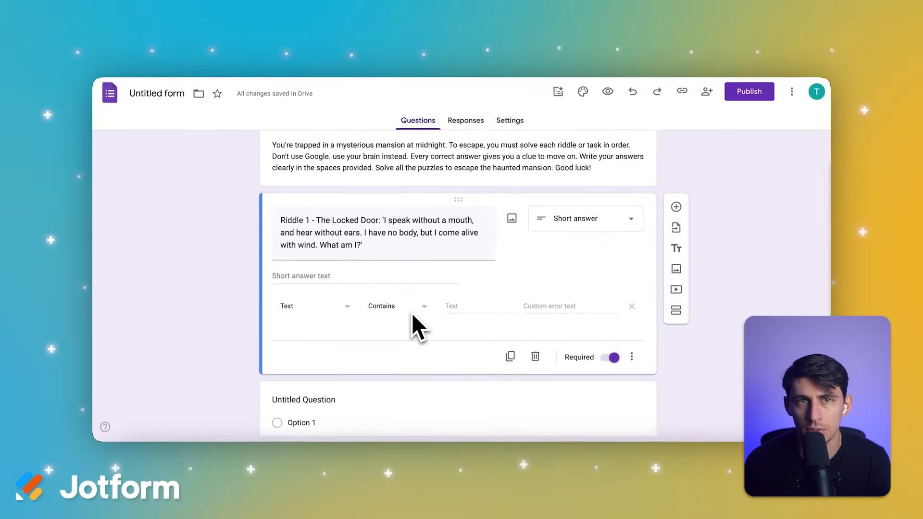
pyautogui.click(464, 309)
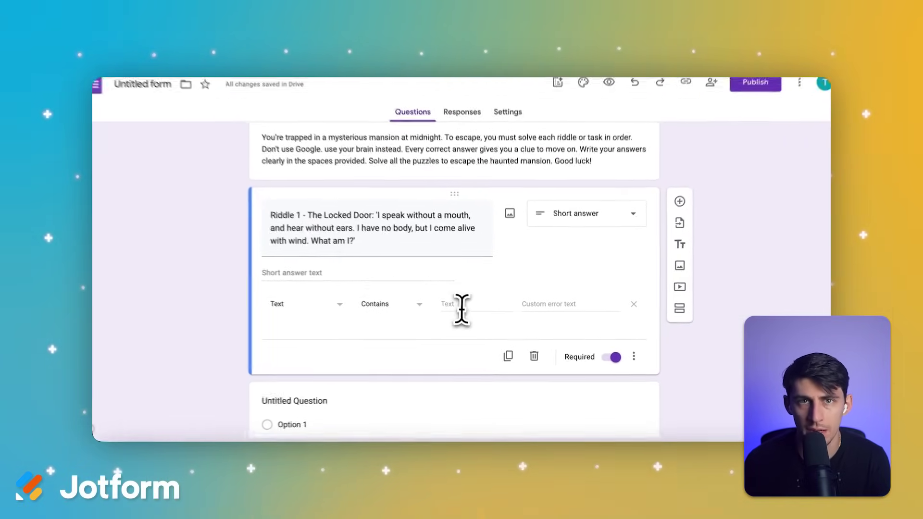
pyautogui.write('Echo')
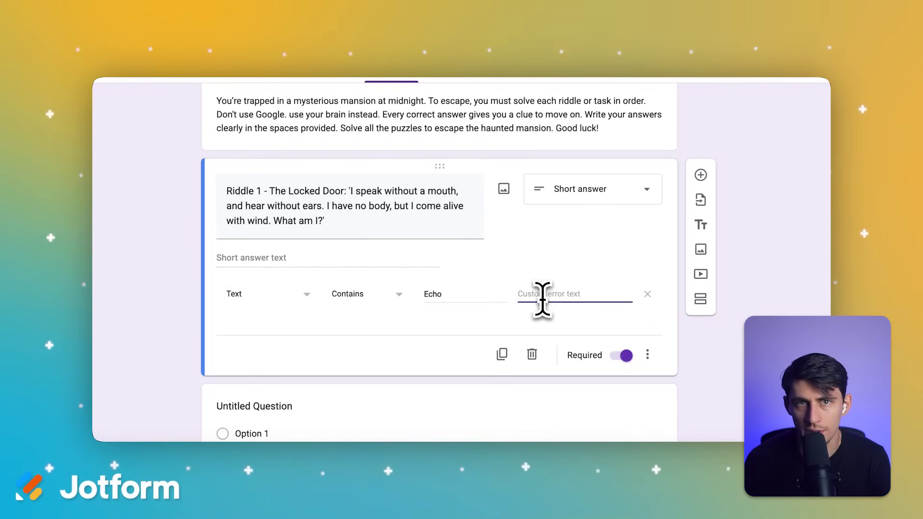
pyautogui.write('Not qui')
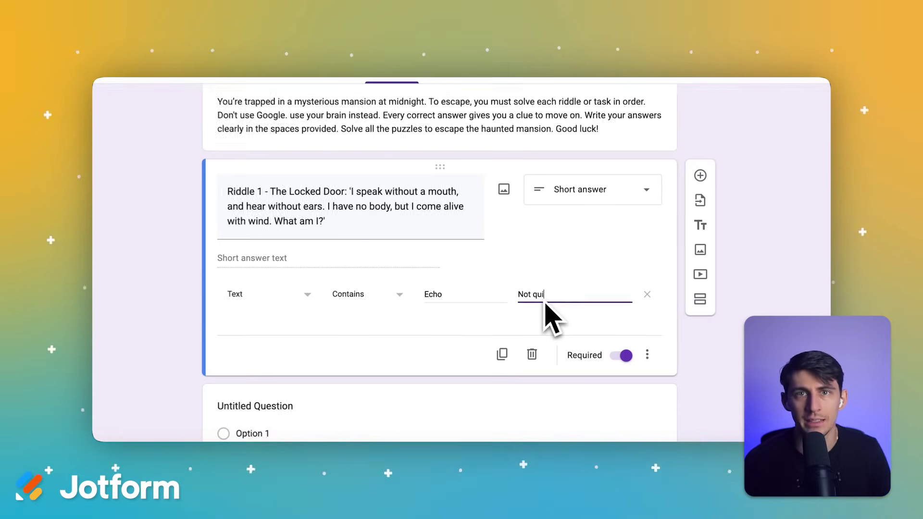
pyautogui.write('te. ')
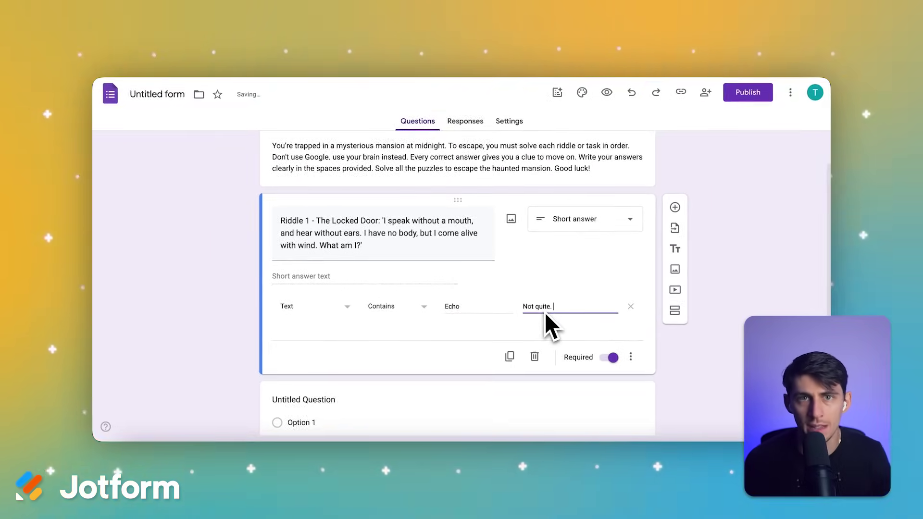
pyautogui.write('Try again.')
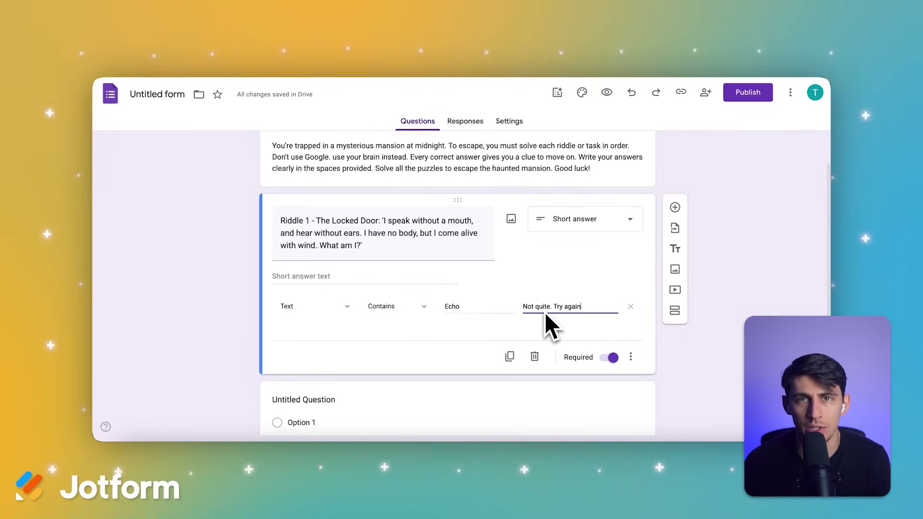
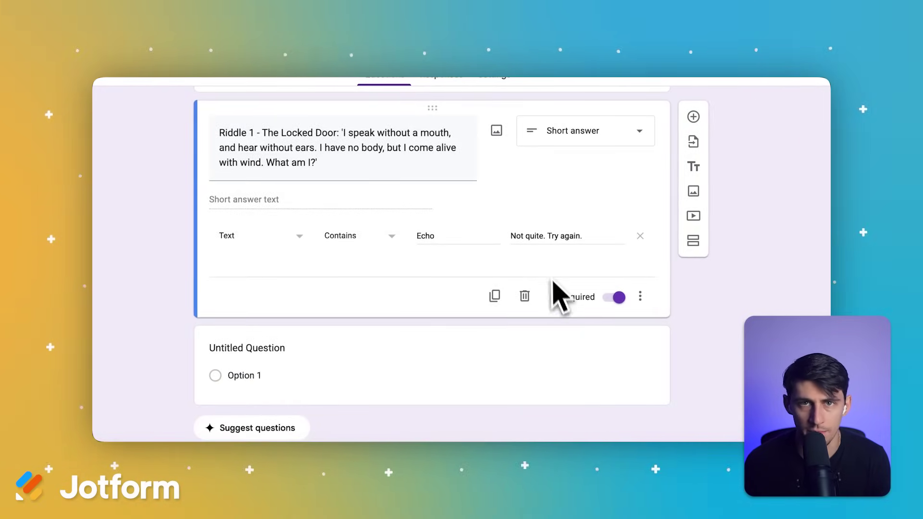
# Step: Delete the leftover Untitled Question below Riddle 1
pyautogui.scroll(-1, 577, 278)
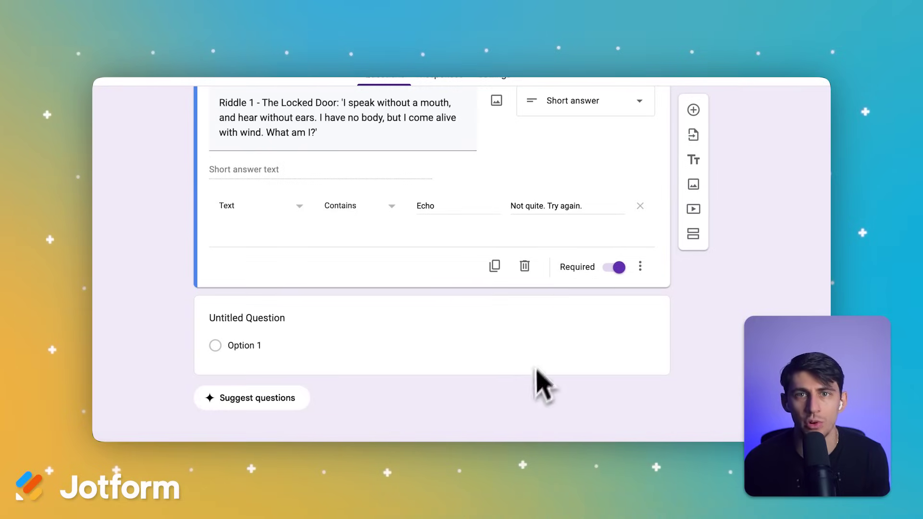
pyautogui.click(436, 313)
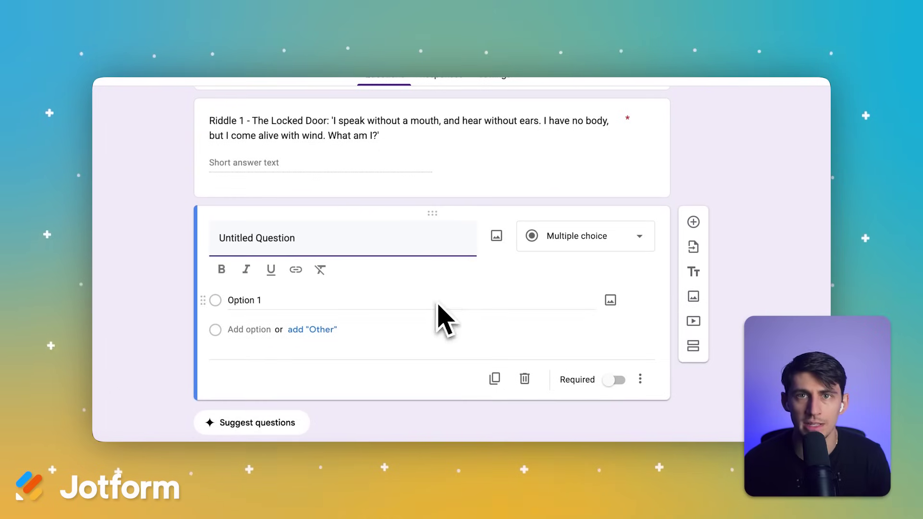
pyautogui.click(524, 380)
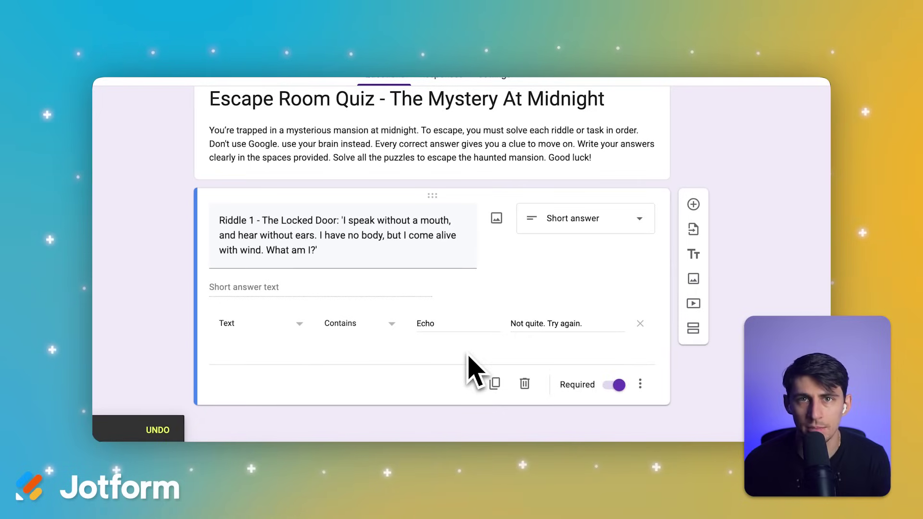
# Step: Add required short-answer questions with response validation for Riddles 2 to 5: The Secret Code, The Hidden Room, Word Puzzle and The Final Escape
pyautogui.click(693, 205)
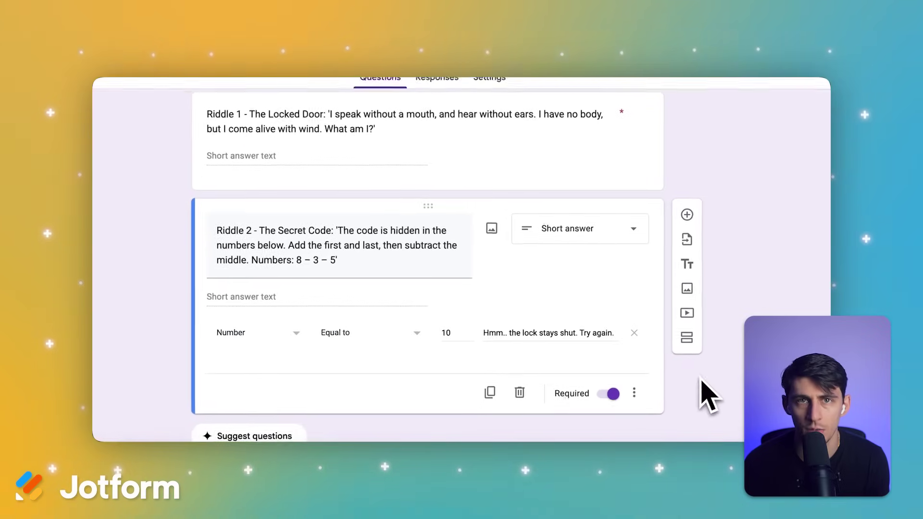
pyautogui.click(682, 224)
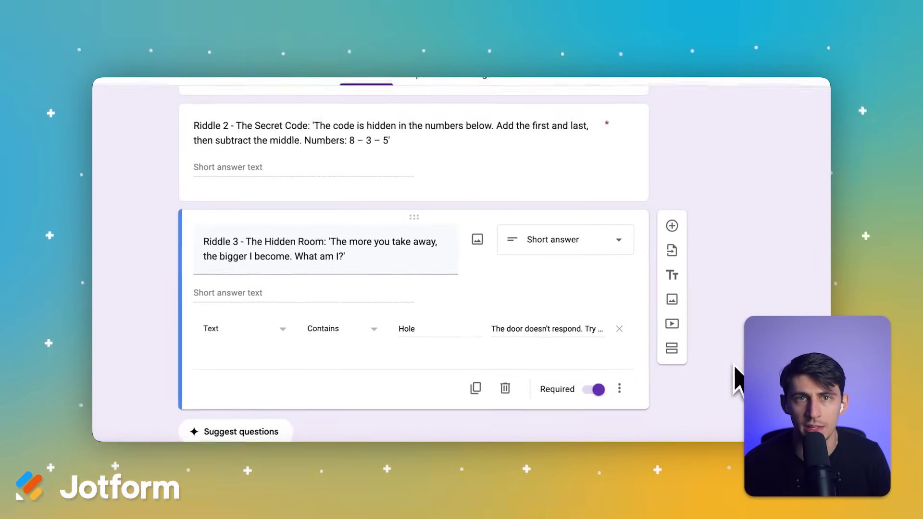
pyautogui.click(674, 226)
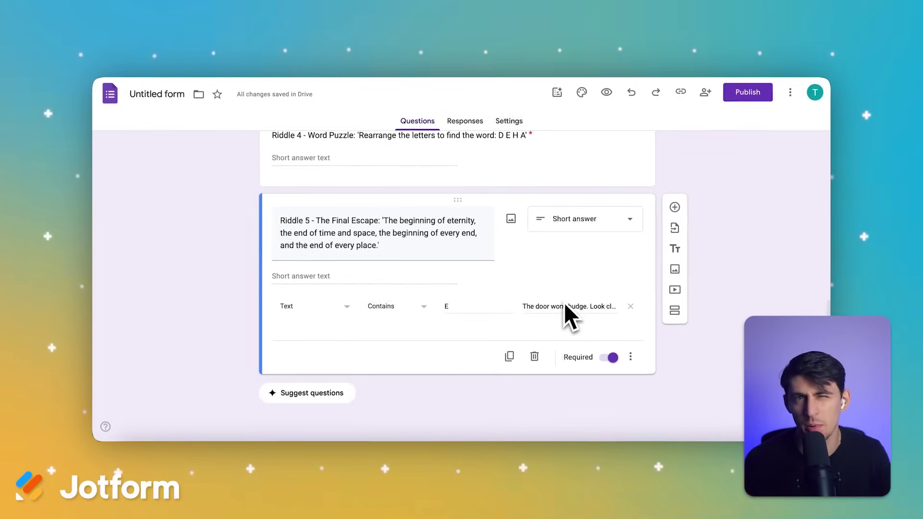
pyautogui.scroll(4, 564, 303)
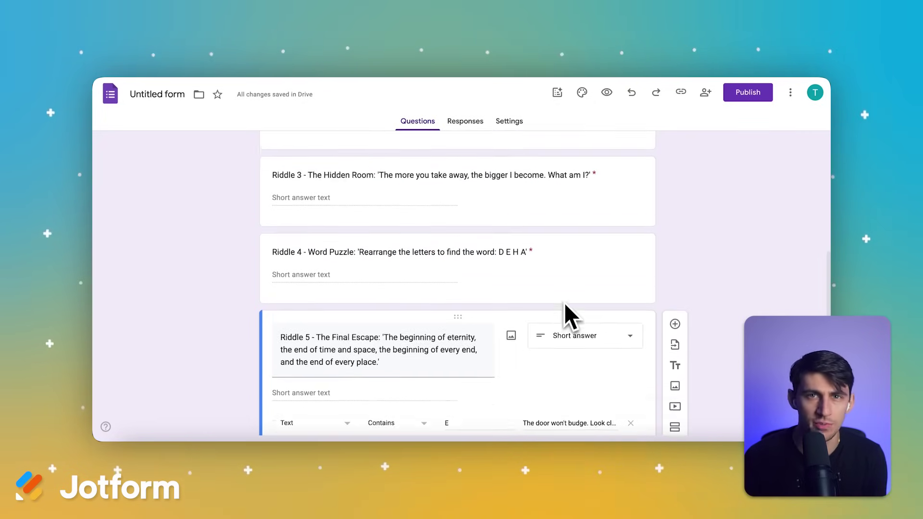
pyautogui.scroll(5, 564, 303)
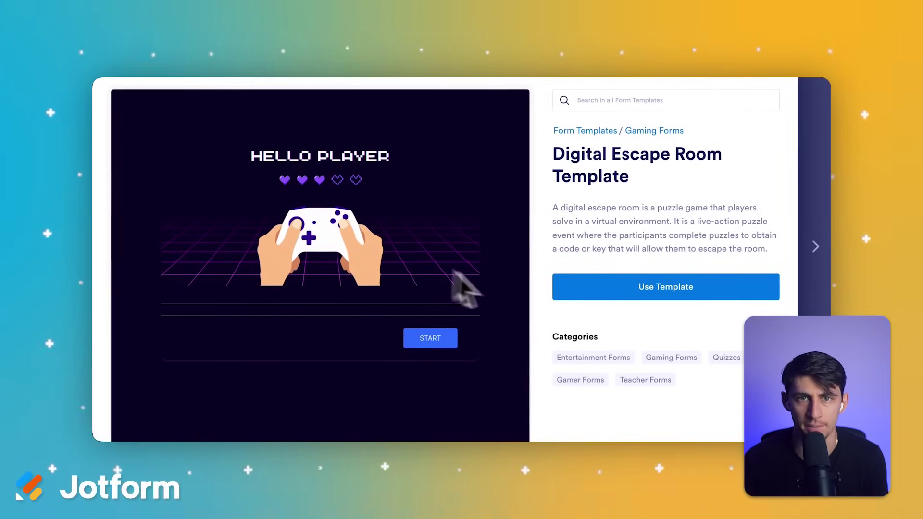
# Step: Switch to Jotform and start a new form from the Digital Escape Room Template
pyautogui.click(605, 289)
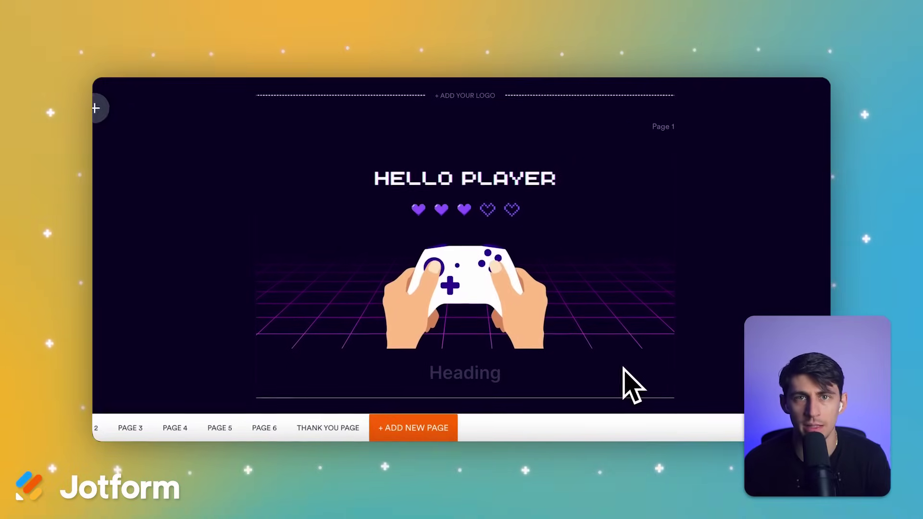
# Step: Change page 1's heading text to "Welcome" and its subheading to "Sit back, relax, and do your best. Good luck!"
pyautogui.click(114, 435)
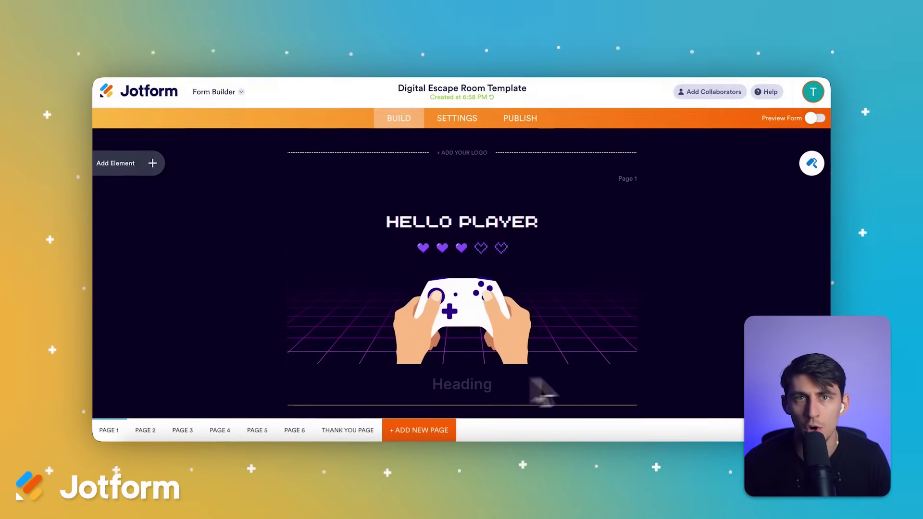
pyautogui.click(626, 295)
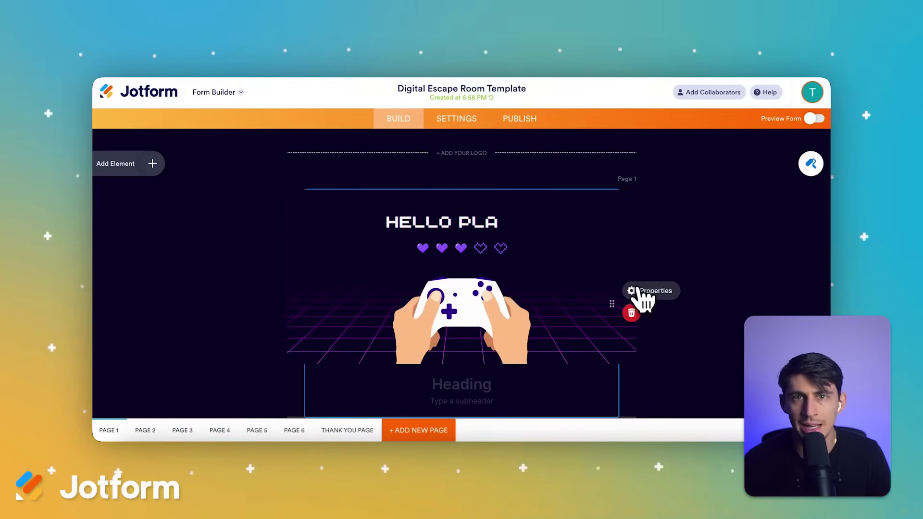
pyautogui.click(642, 291)
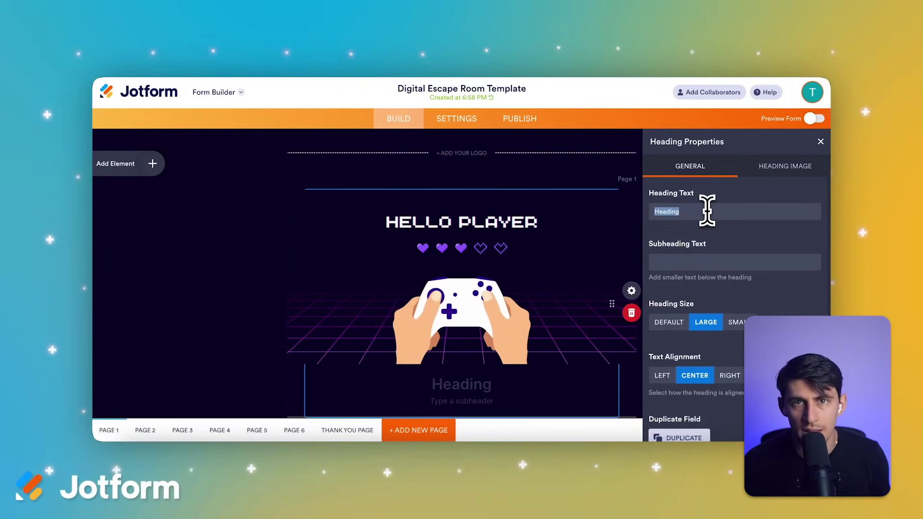
pyautogui.write('W')
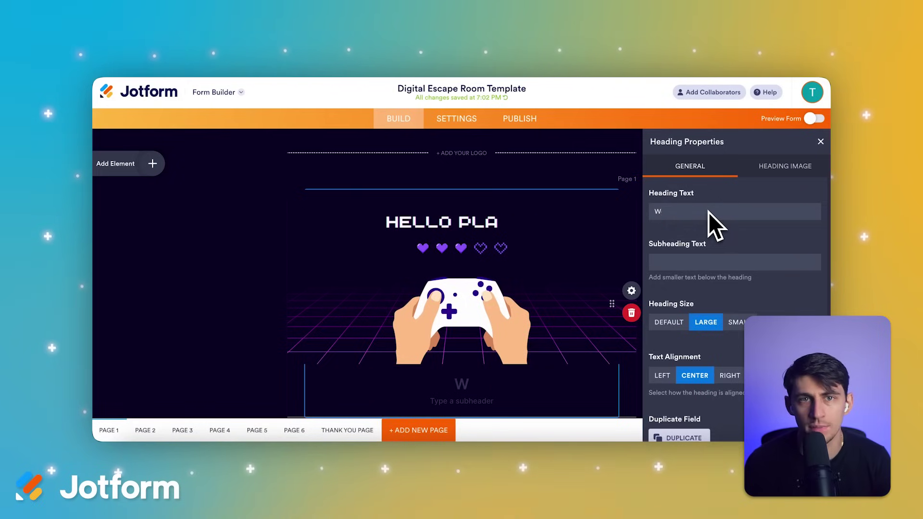
pyautogui.write('elcome')
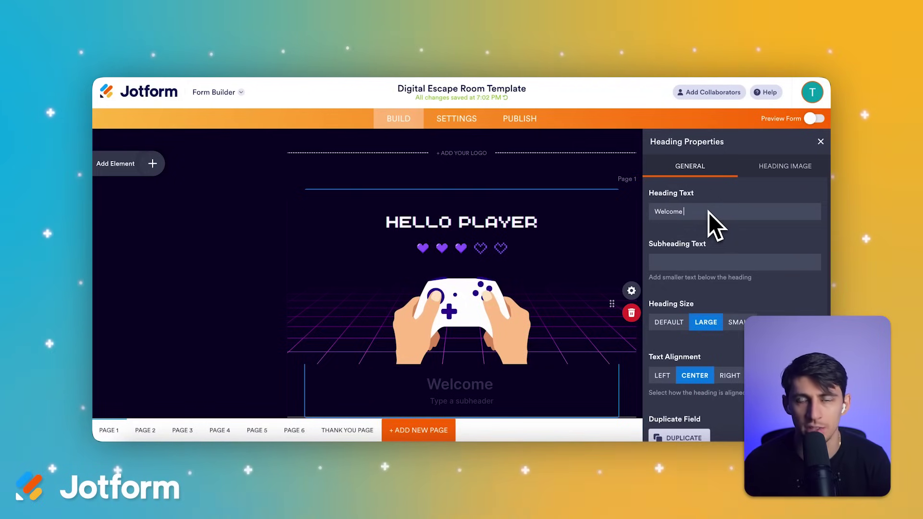
pyautogui.click(713, 264)
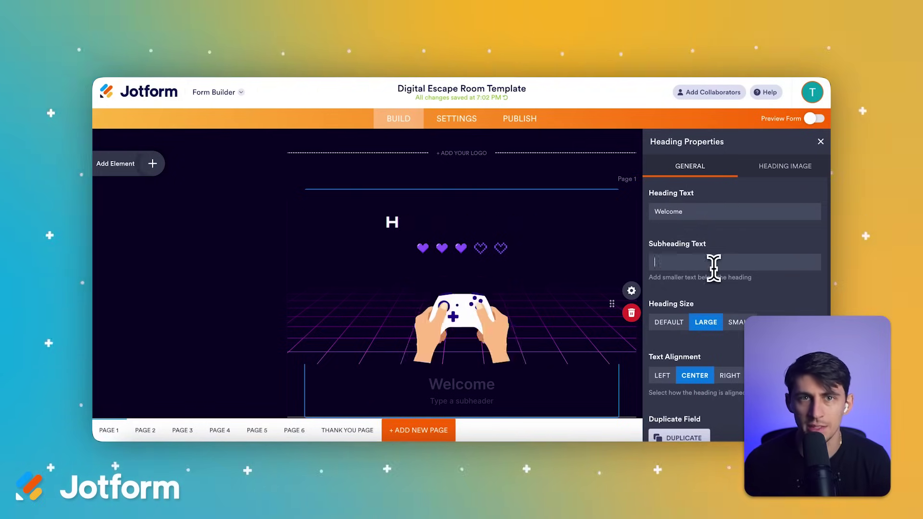
pyautogui.write('Sit back, relax, and do your best. Good luck!')
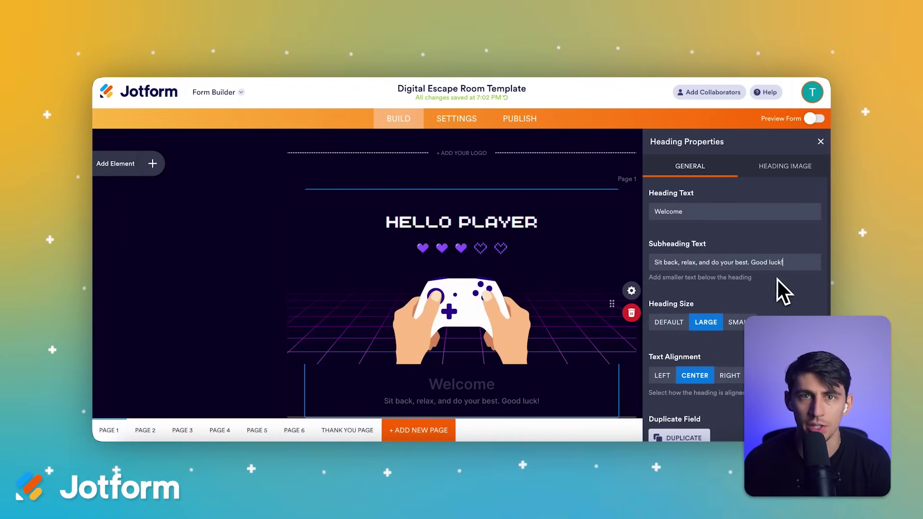
pyautogui.scroll(-2, 778, 279)
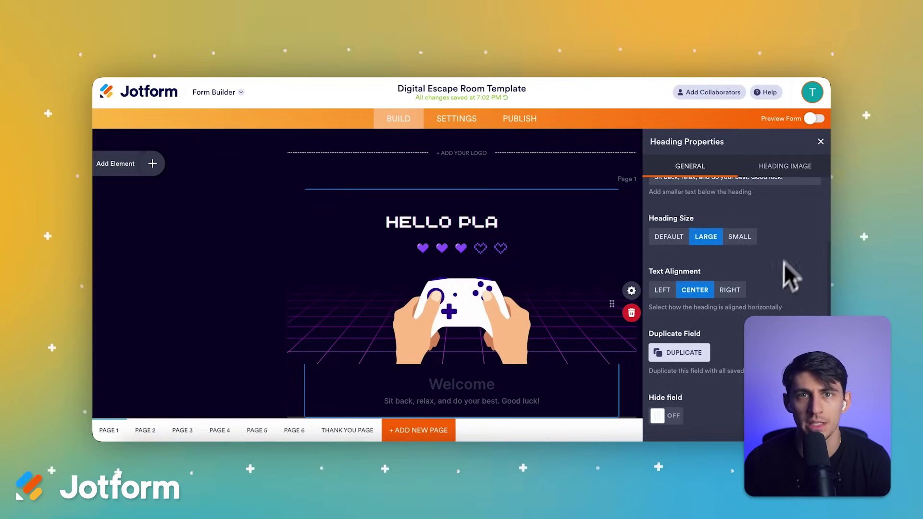
pyautogui.click(821, 142)
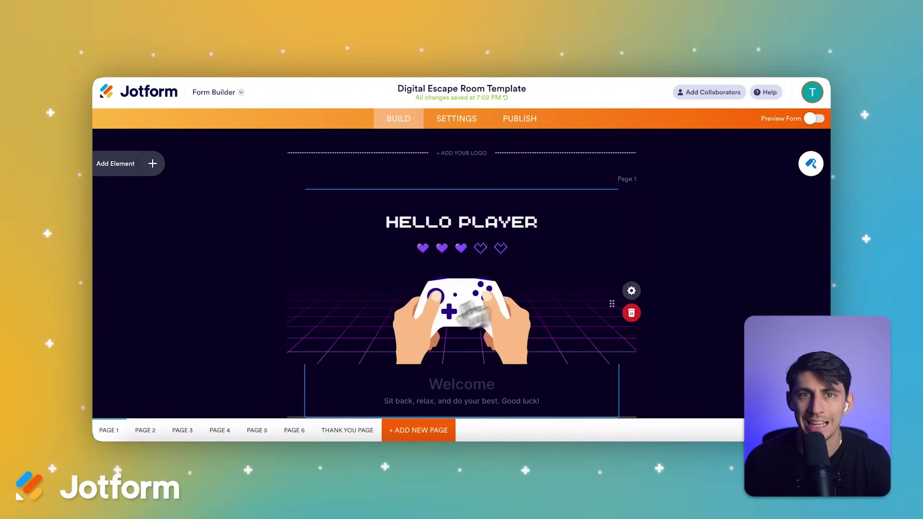
# Step: Review the general and advanced properties of the scientists image above the E = mc2 question on page 3
pyautogui.scroll(-2, 363, 382)
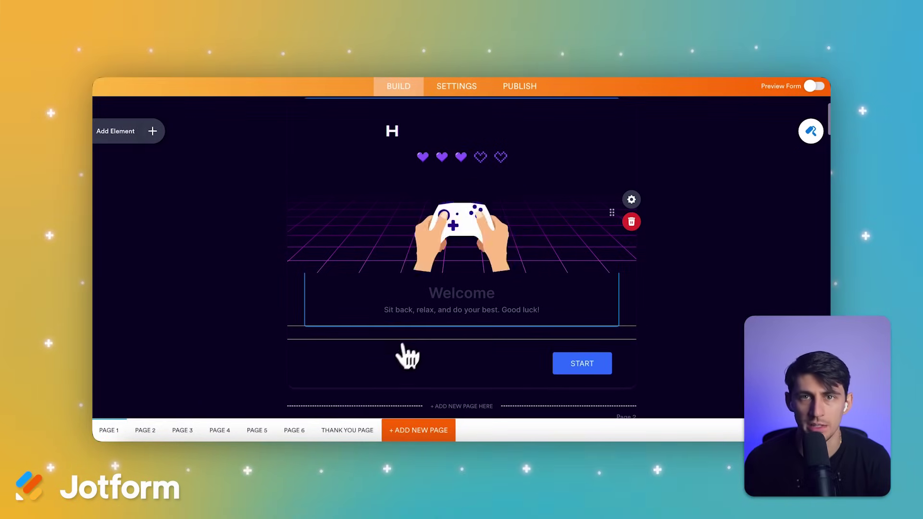
pyautogui.click(185, 431)
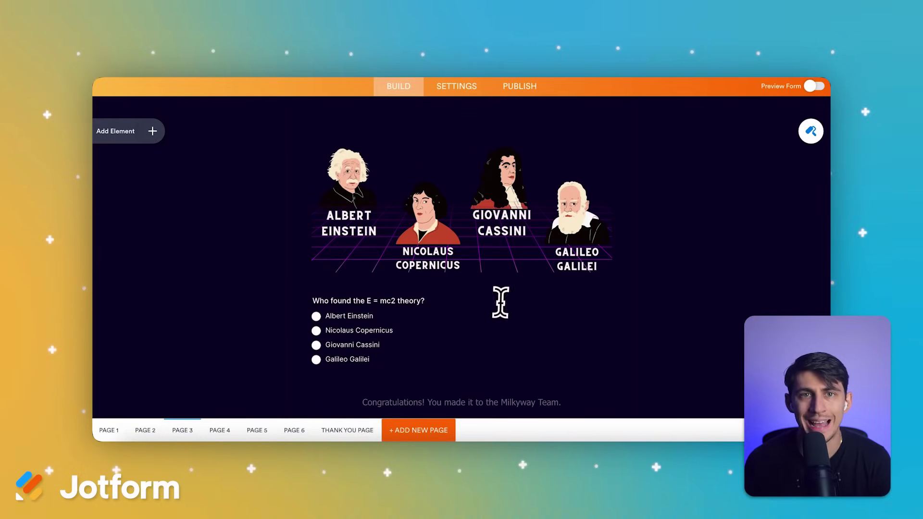
pyautogui.click(502, 301)
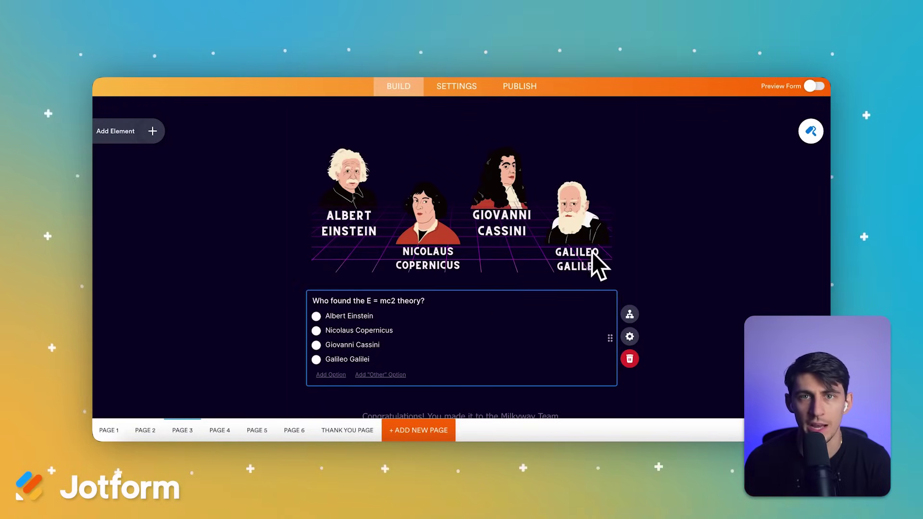
pyautogui.click(608, 247)
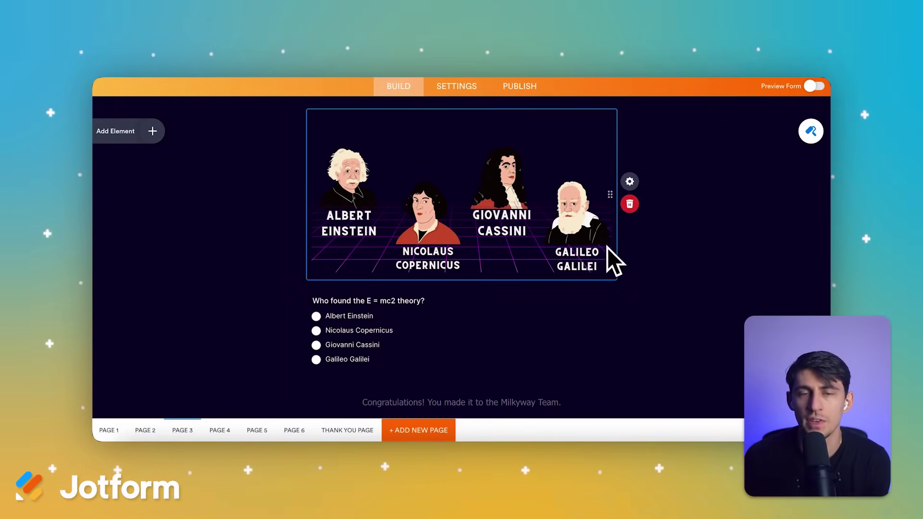
pyautogui.click(629, 181)
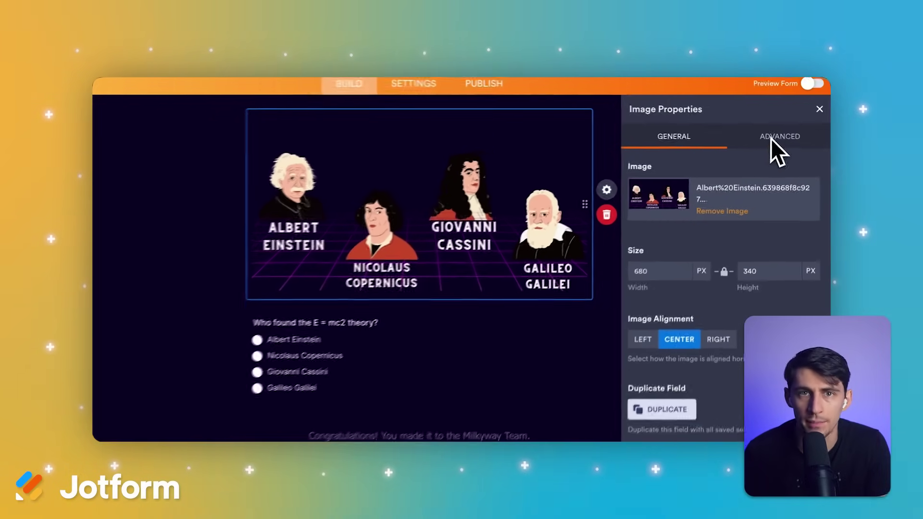
pyautogui.click(773, 140)
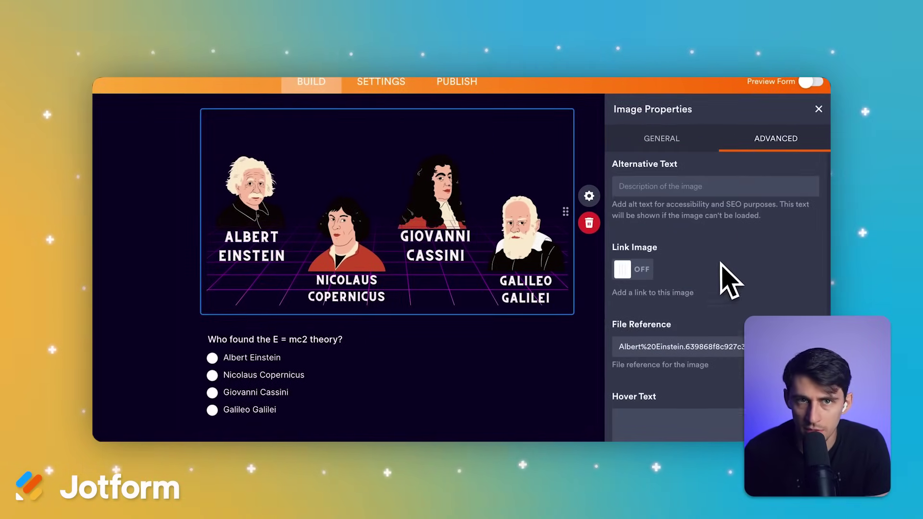
pyautogui.scroll(-1, 721, 269)
pyautogui.scroll(-5, 726, 282)
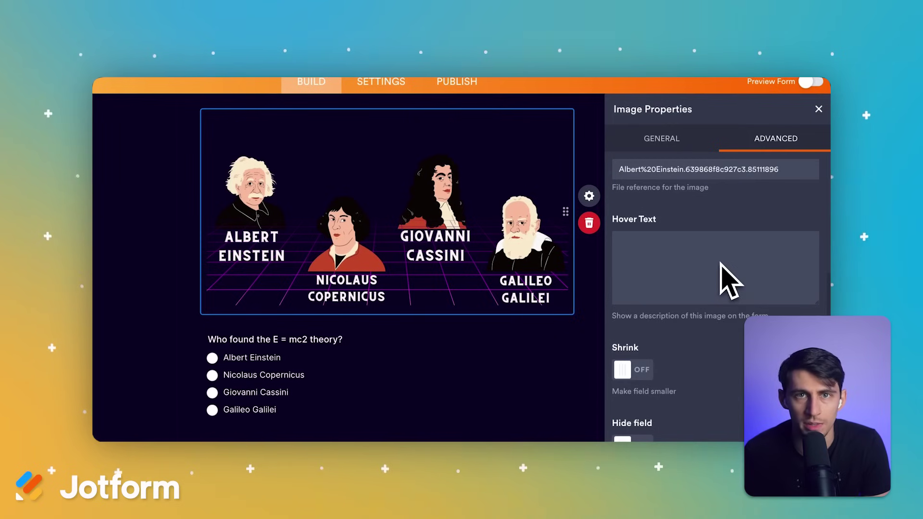
pyautogui.click(678, 147)
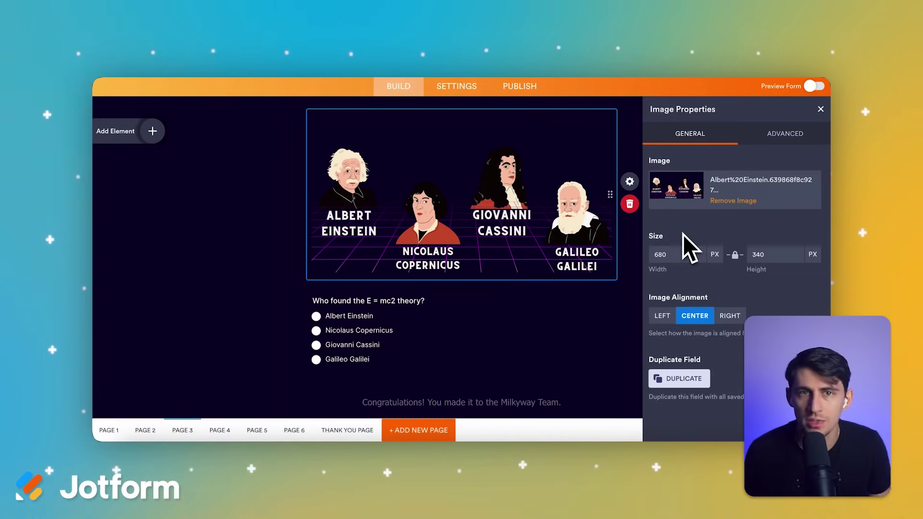
pyautogui.click(820, 104)
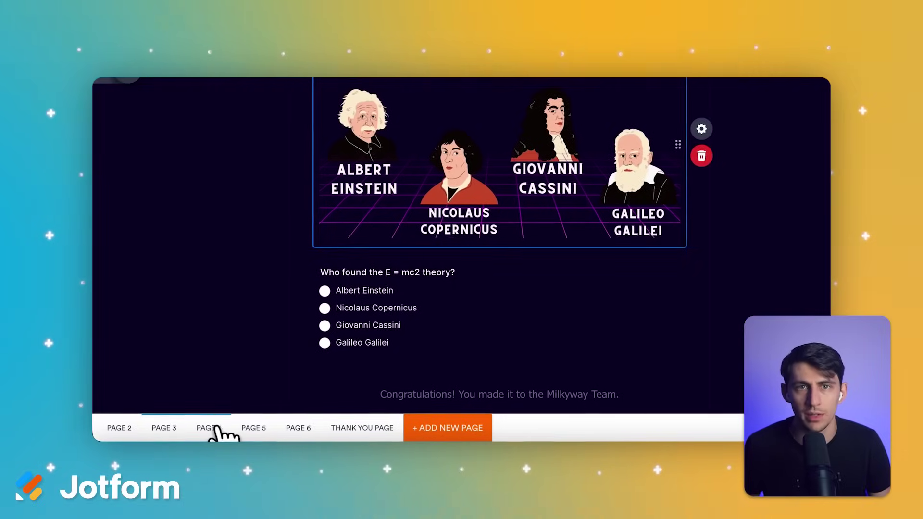
# Step: Look through pages 4, 5 and 6 of the form and the content of its Thank You page
pyautogui.click(214, 428)
pyautogui.click(256, 432)
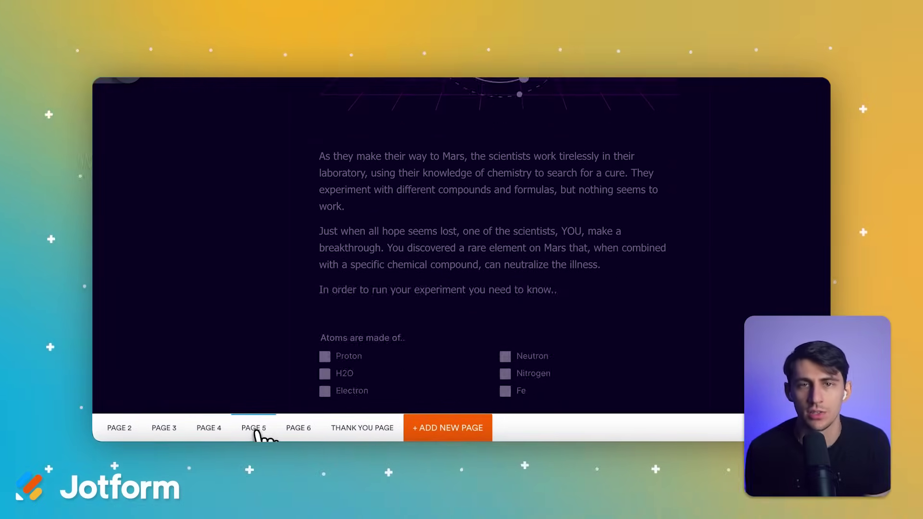
pyautogui.click(288, 433)
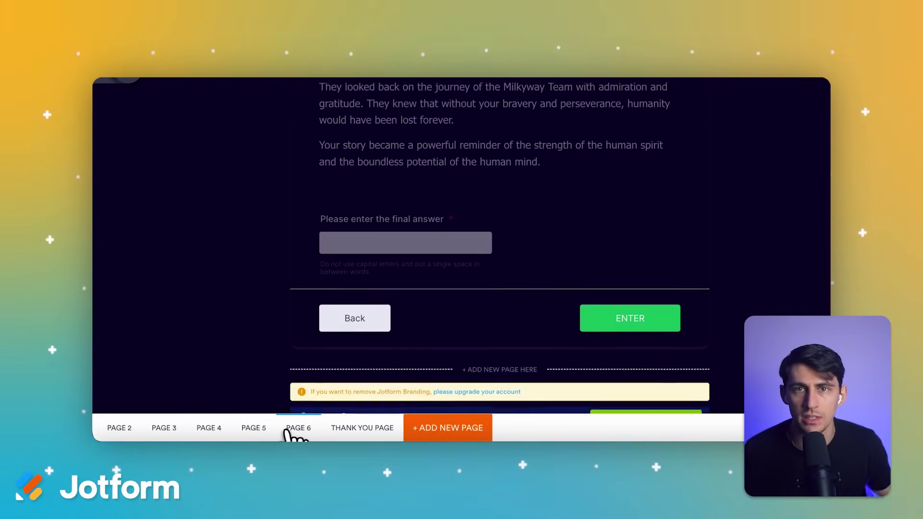
pyautogui.click(350, 430)
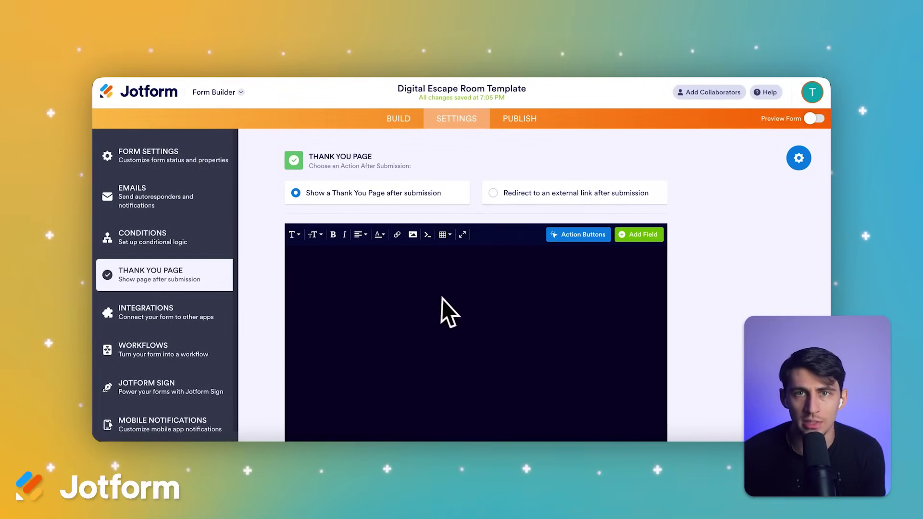
pyautogui.scroll(-1, 717, 267)
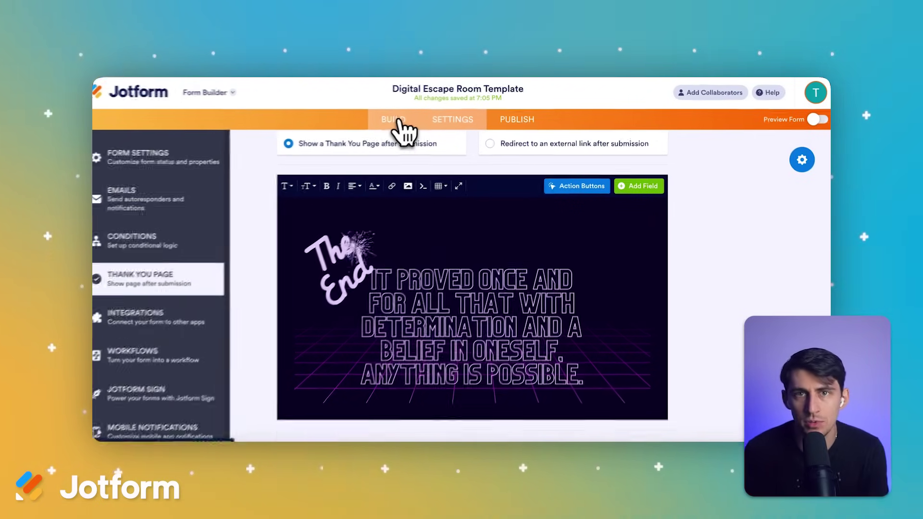
# Step: Preview the form from its first page, start the game and advance past the story page to the first question
pyautogui.click(402, 121)
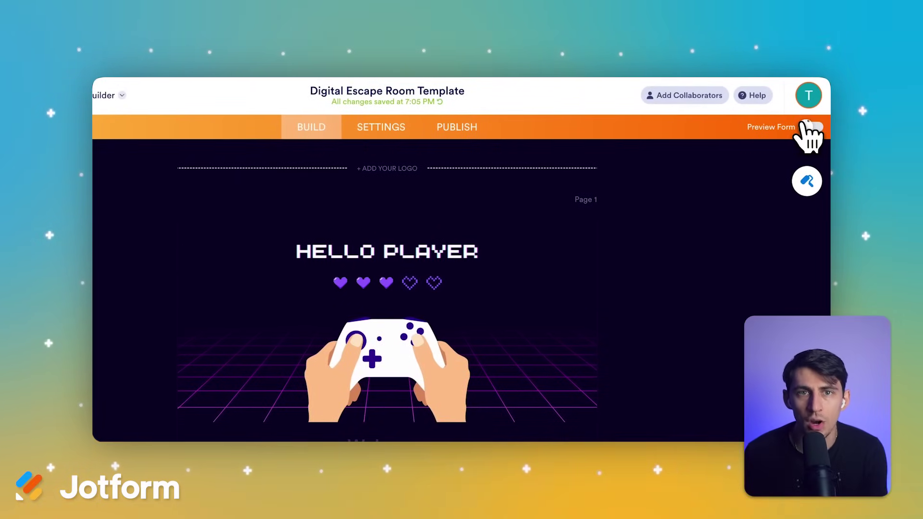
pyautogui.click(812, 127)
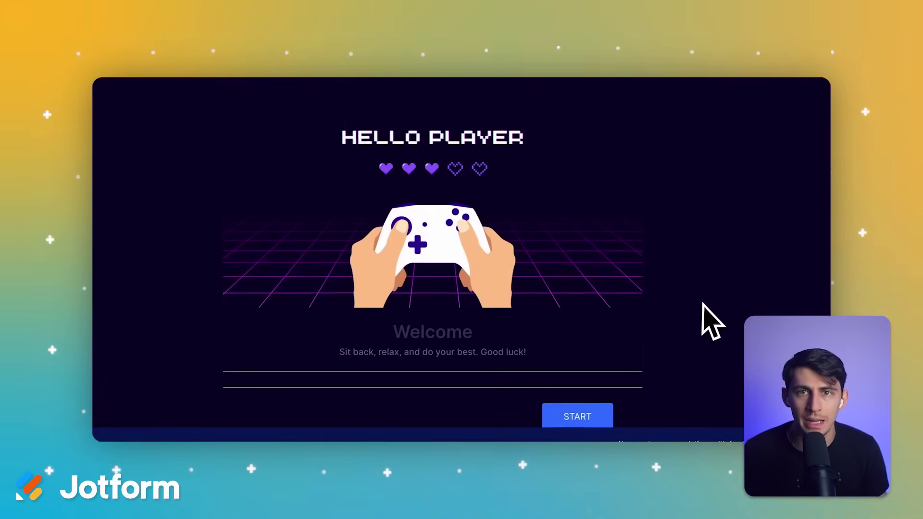
pyautogui.scroll(-2, 702, 320)
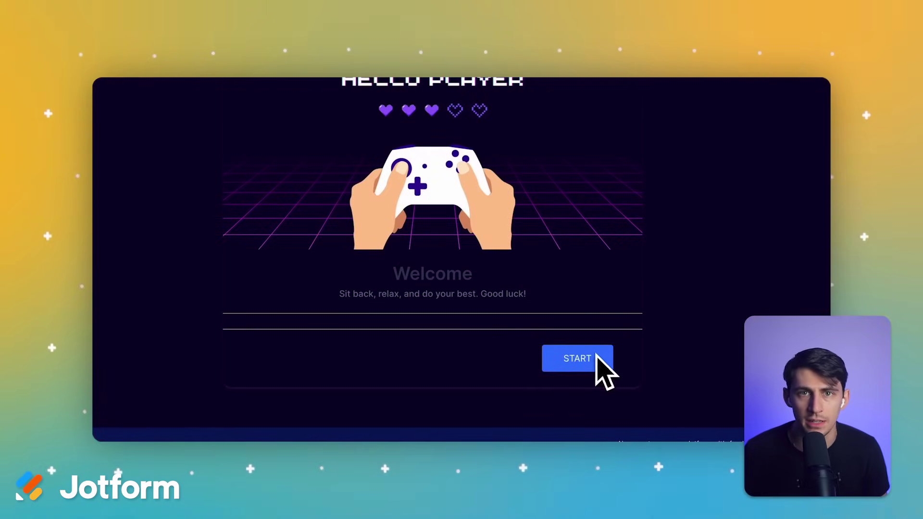
pyautogui.click(578, 358)
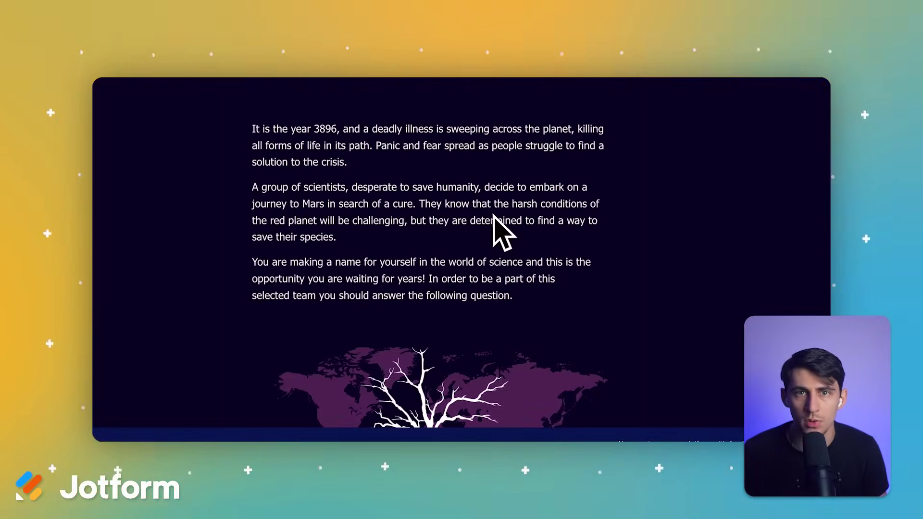
pyautogui.scroll(-4, 497, 224)
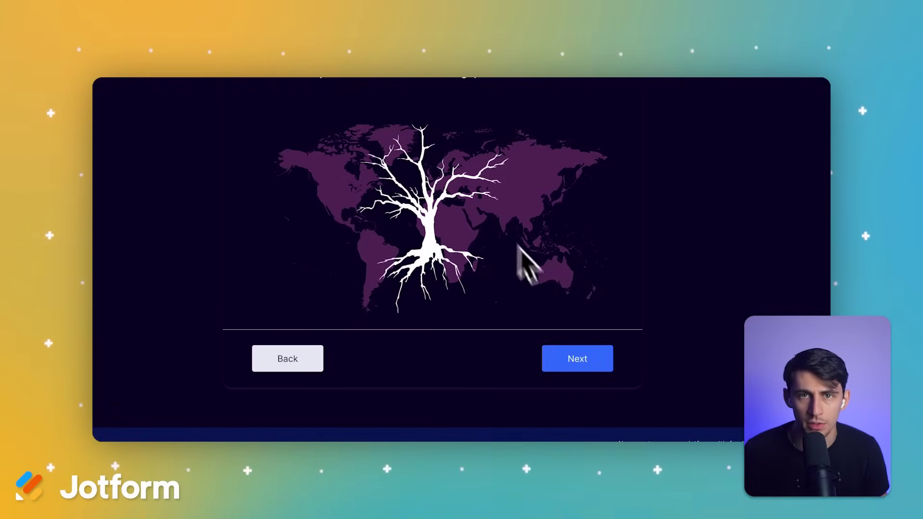
pyautogui.click(577, 359)
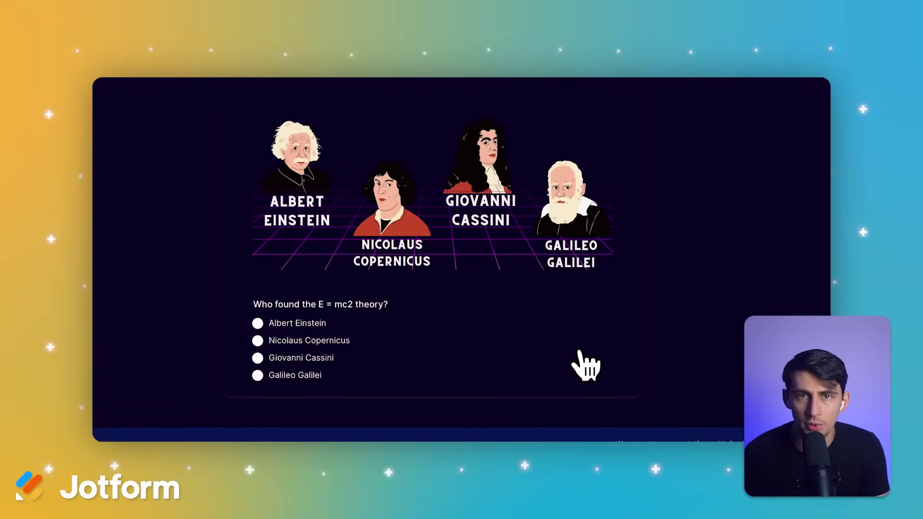
# Step: Answer the E = mc2 question with Albert Einstein in the preview and continue to the question about what atoms are made of
pyautogui.click(329, 316)
pyautogui.scroll(-4, 457, 365)
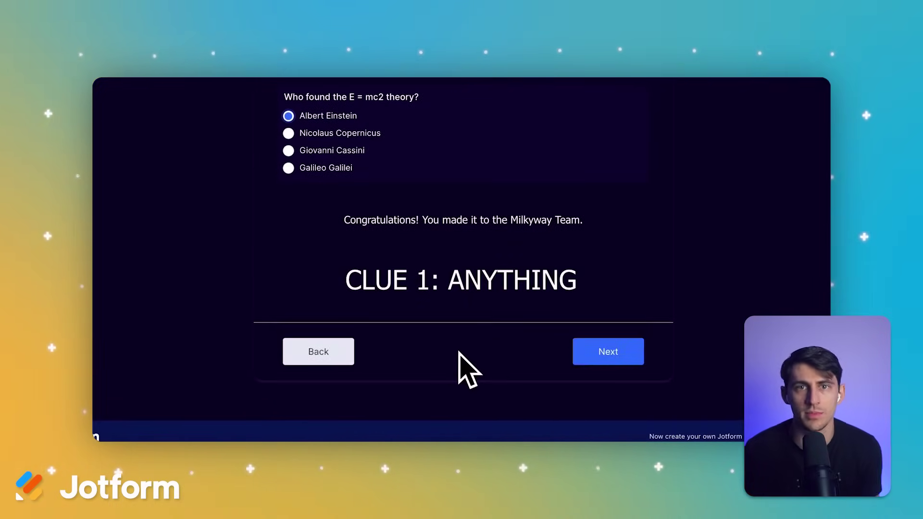
pyautogui.click(596, 356)
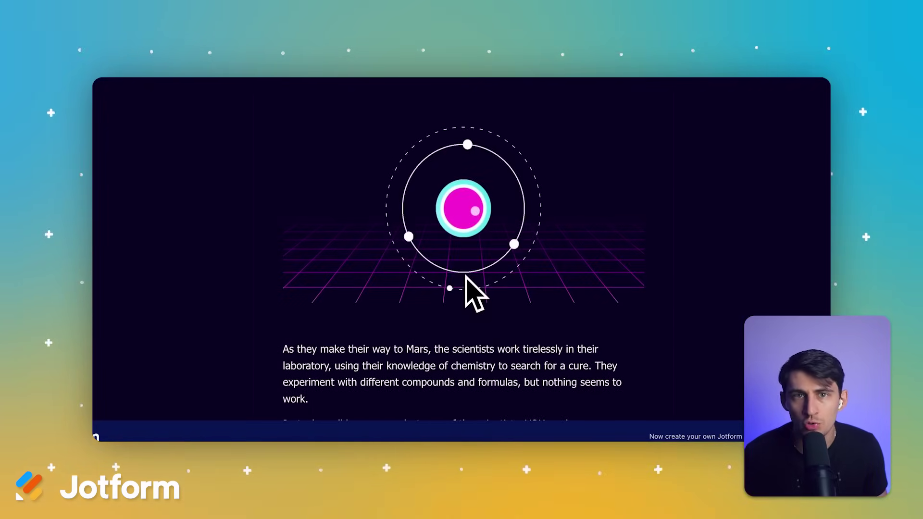
pyautogui.scroll(-4, 464, 296)
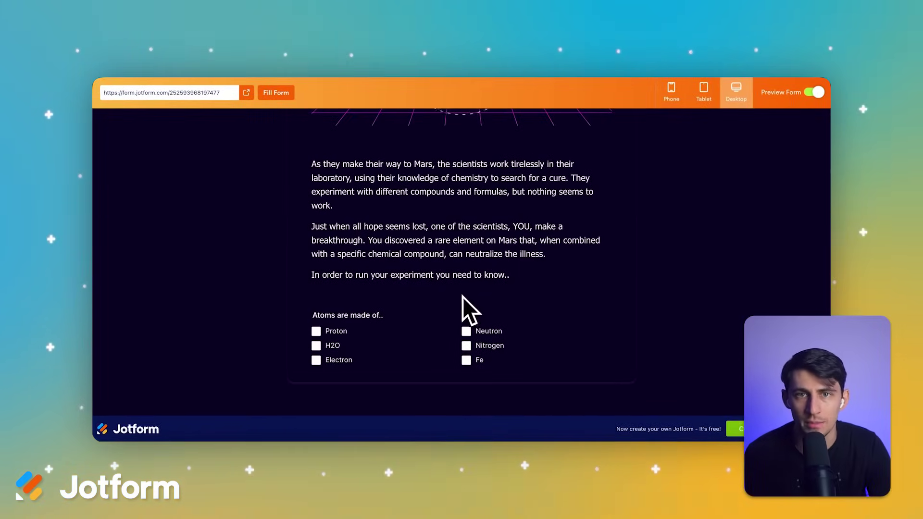